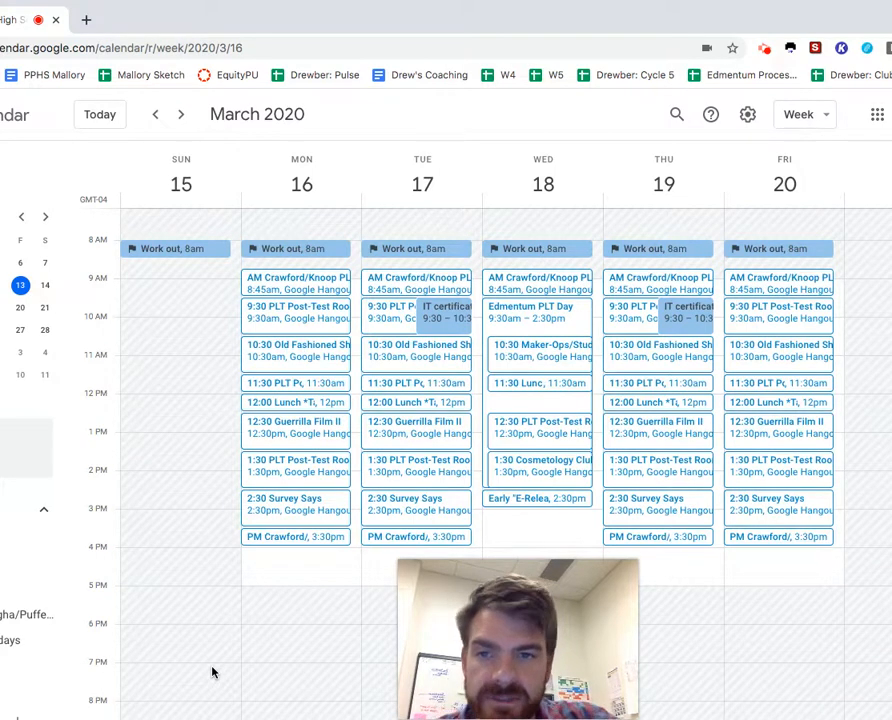
scroll(220, 590, down, 3)
scroll(220, 590, up, 1)
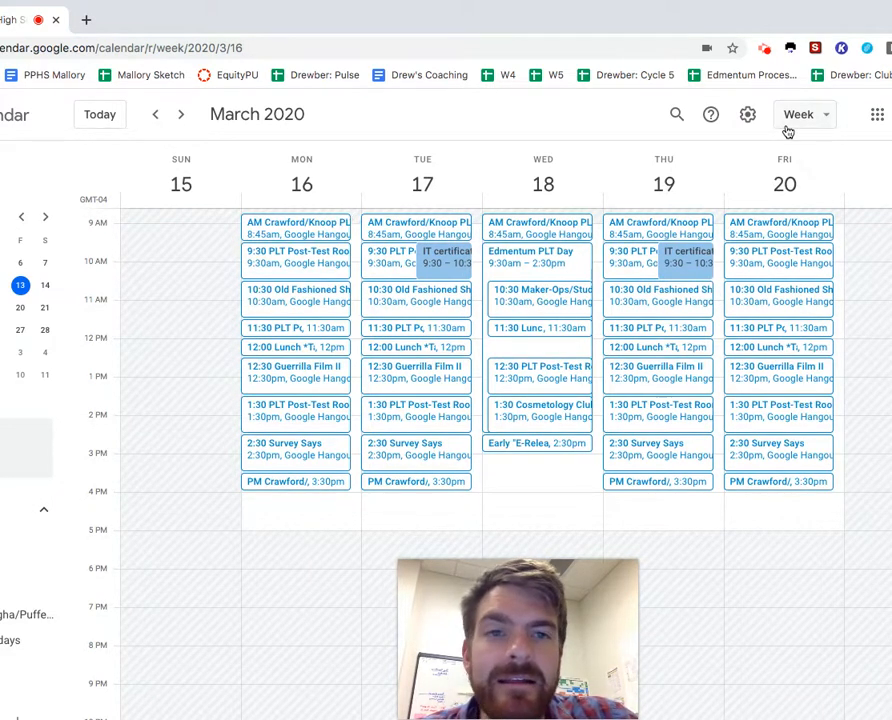
Expand the view selector listing Day, Week and other calendar views.
click(823, 117)
Switch to Day view for Monday March 16 and view the AM Crawford/Knoop PLC event.
click(812, 156)
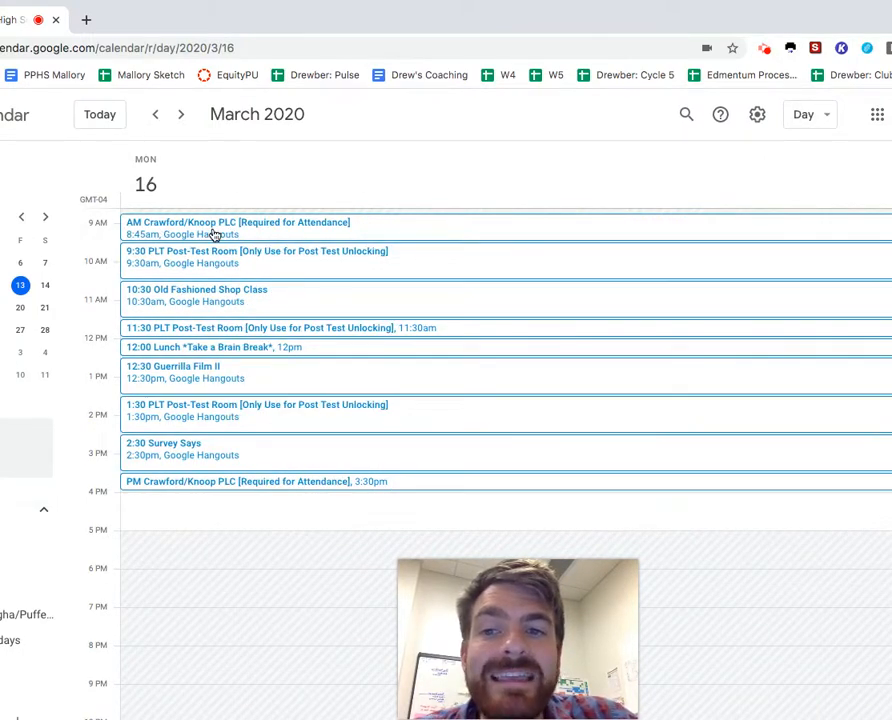
click(213, 233)
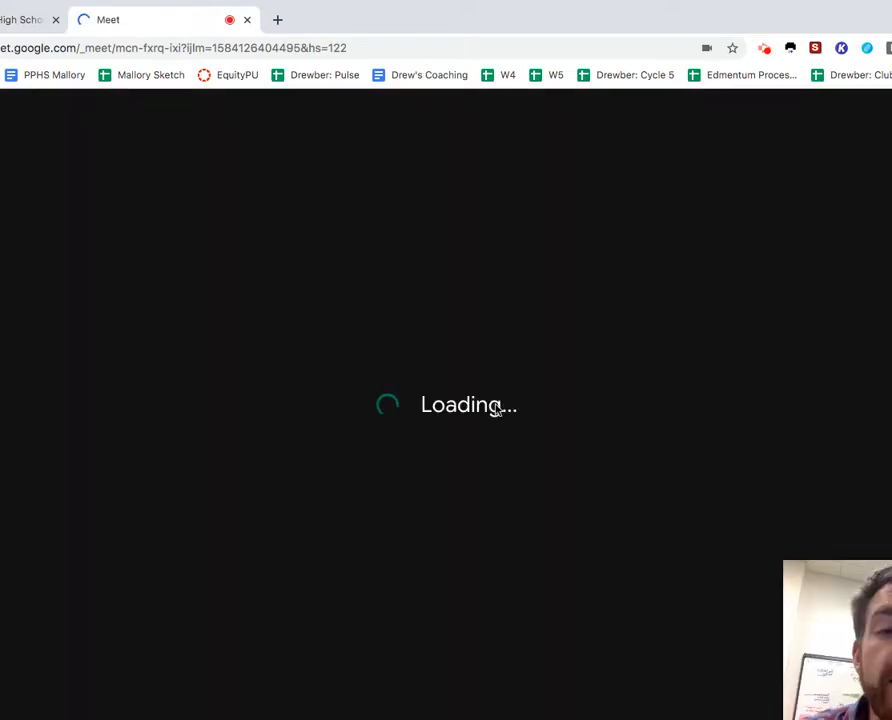
Mute the microphone on the Meet 'Ready to join?' preview for the PLC meeting.
drag(663, 617, 416, 603)
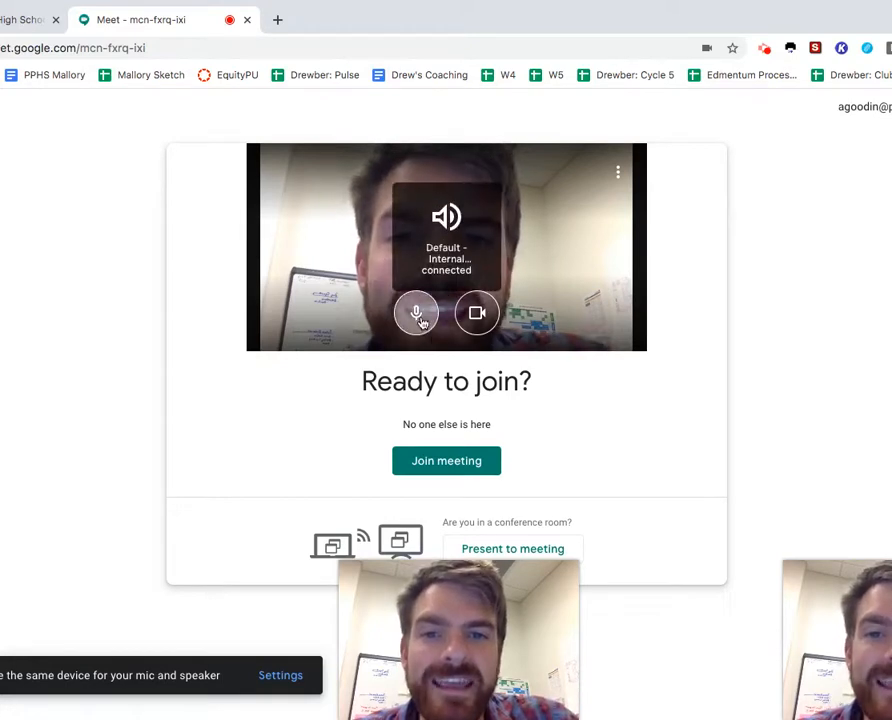
click(418, 317)
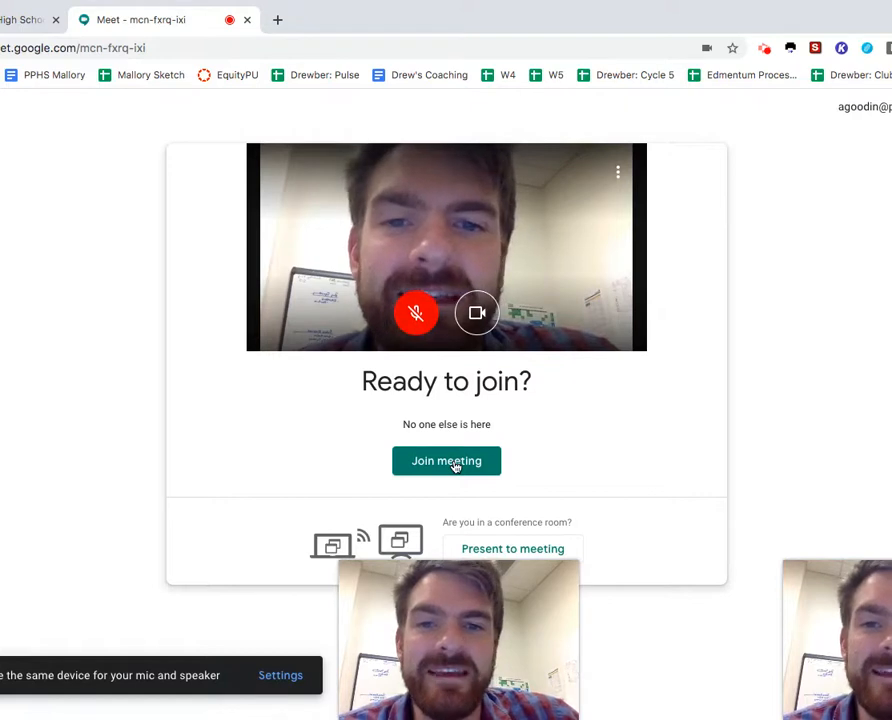
Close the Meet tab and dismiss the PLC event popup, back to Monday's day schedule.
click(247, 22)
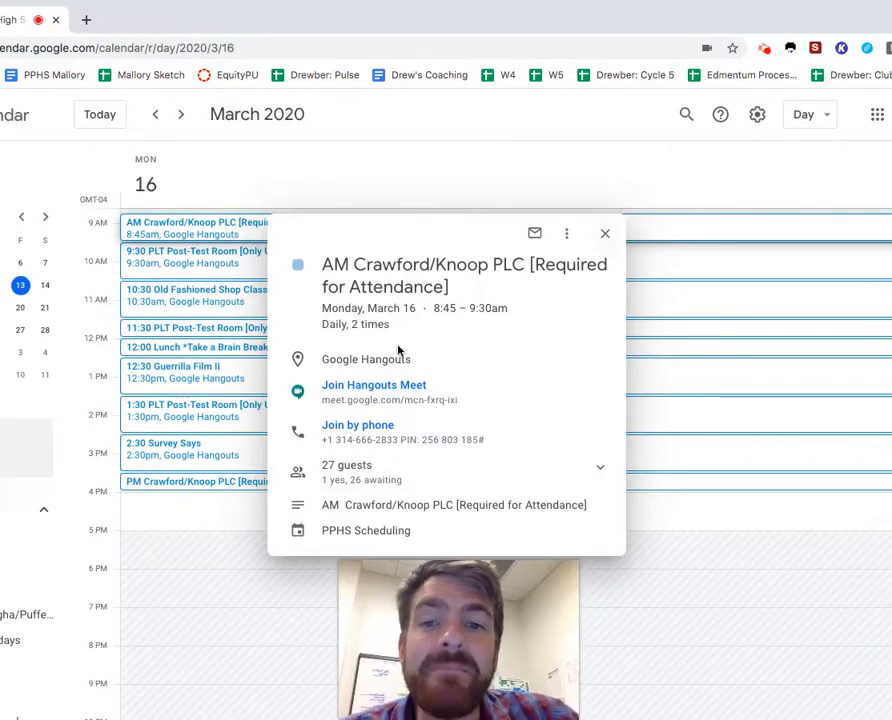
click(610, 235)
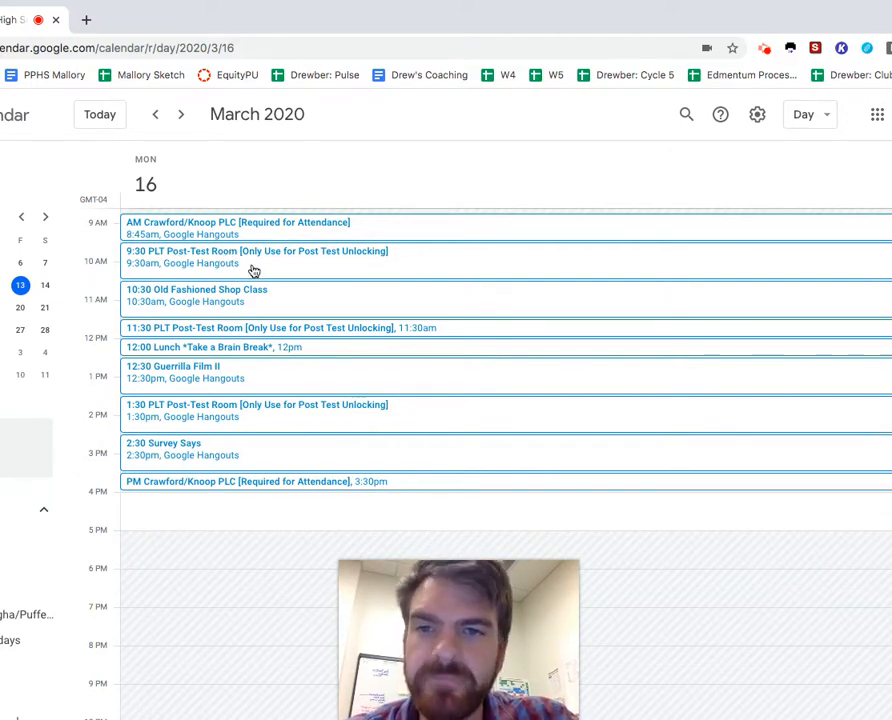
click(254, 268)
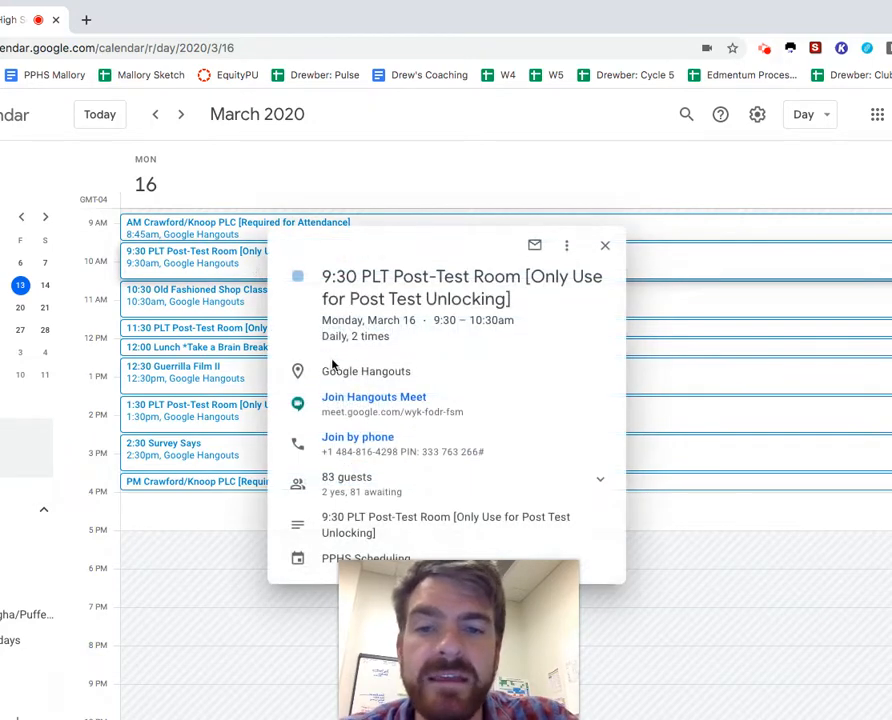
mouse_move(373, 397)
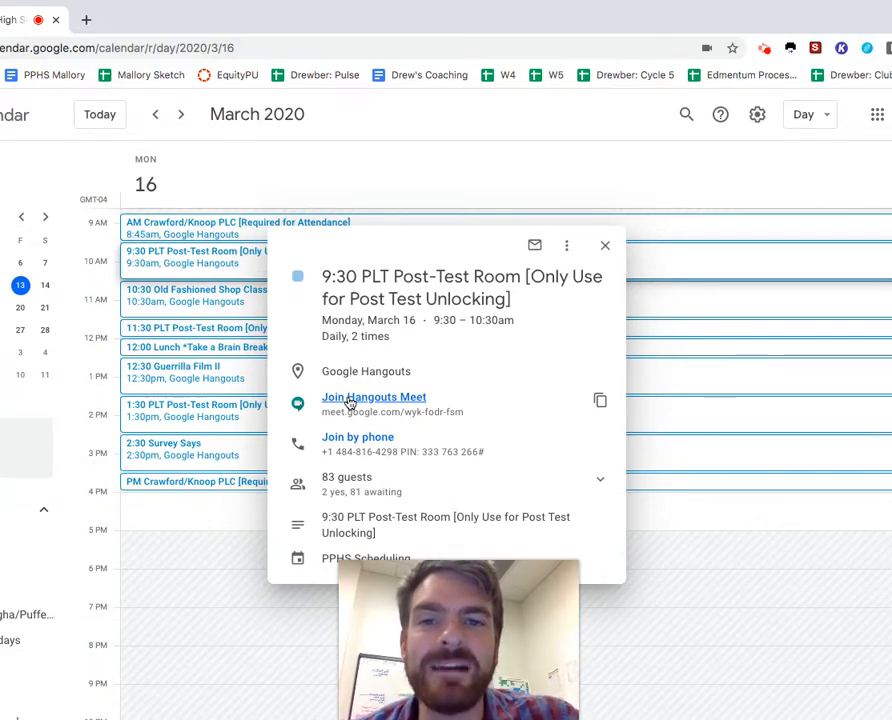
click(605, 245)
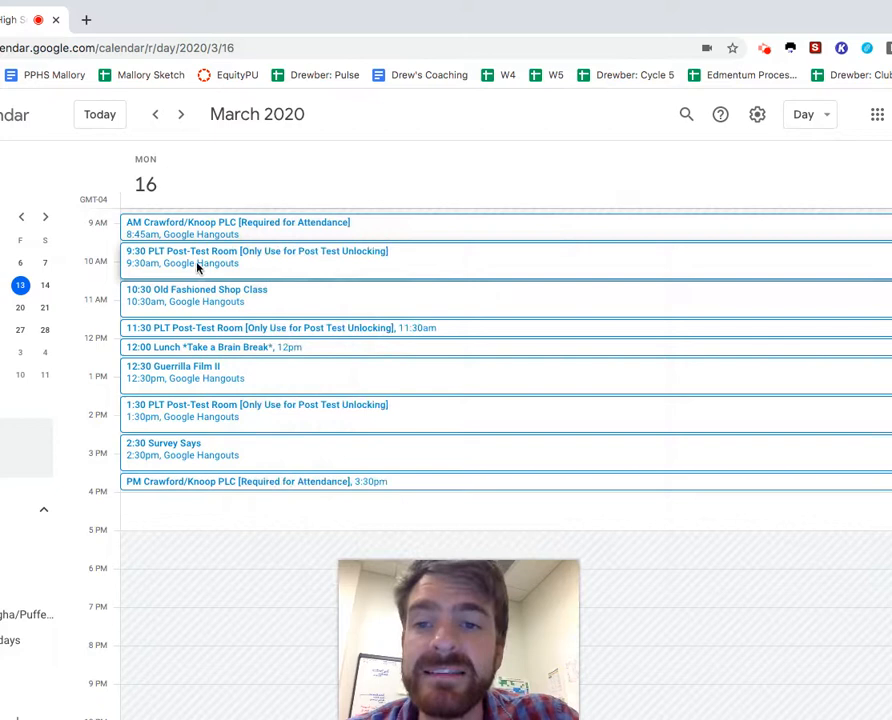